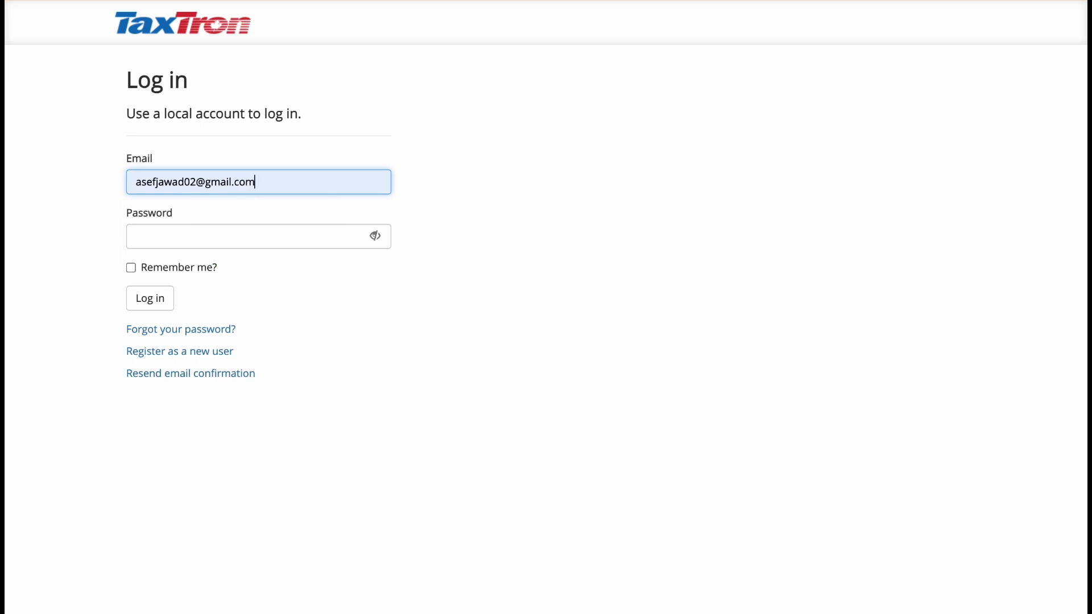
Step: Log in with the account password and open the listed client's return from the T1 clients
click(163, 234)
text(•••••••)
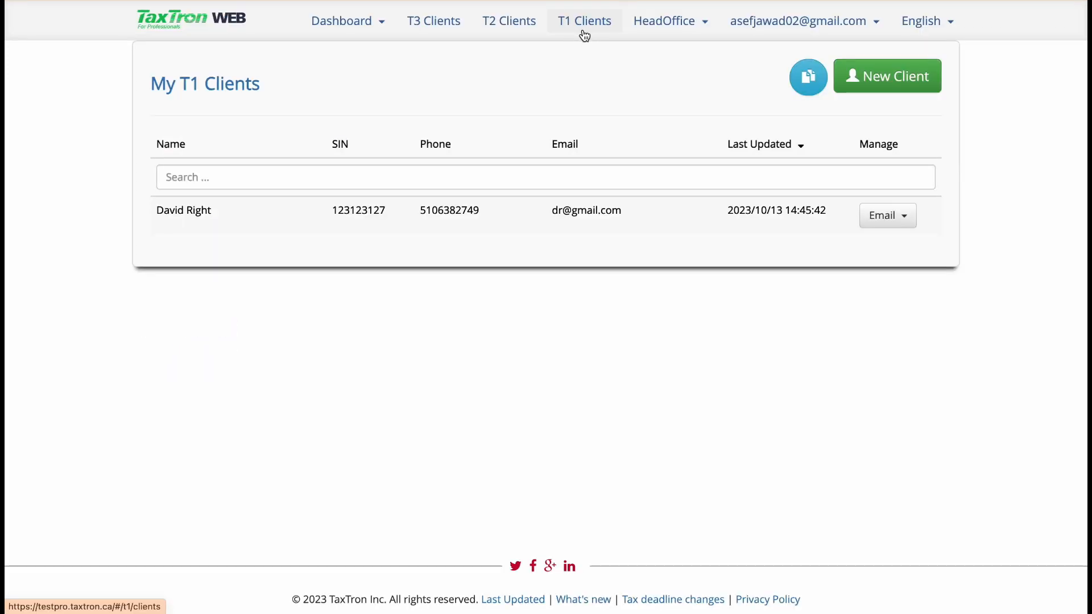
click(591, 32)
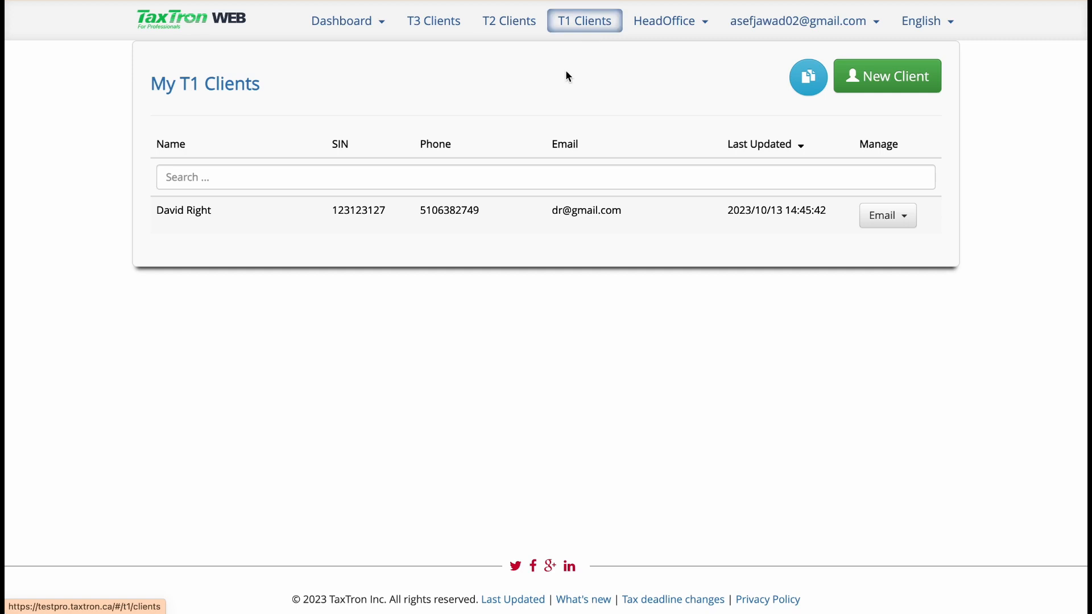
click(567, 210)
click(922, 88)
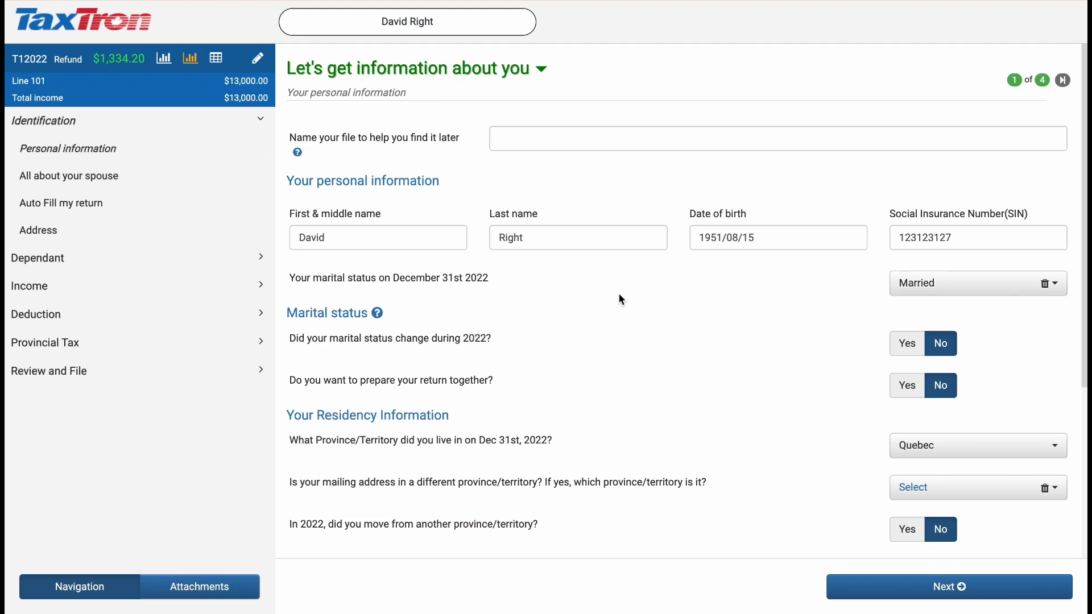
Step: Review the client's personal, marital and Quebec residency information and continue to the spouse's information
scroll(619, 294, down, 1)
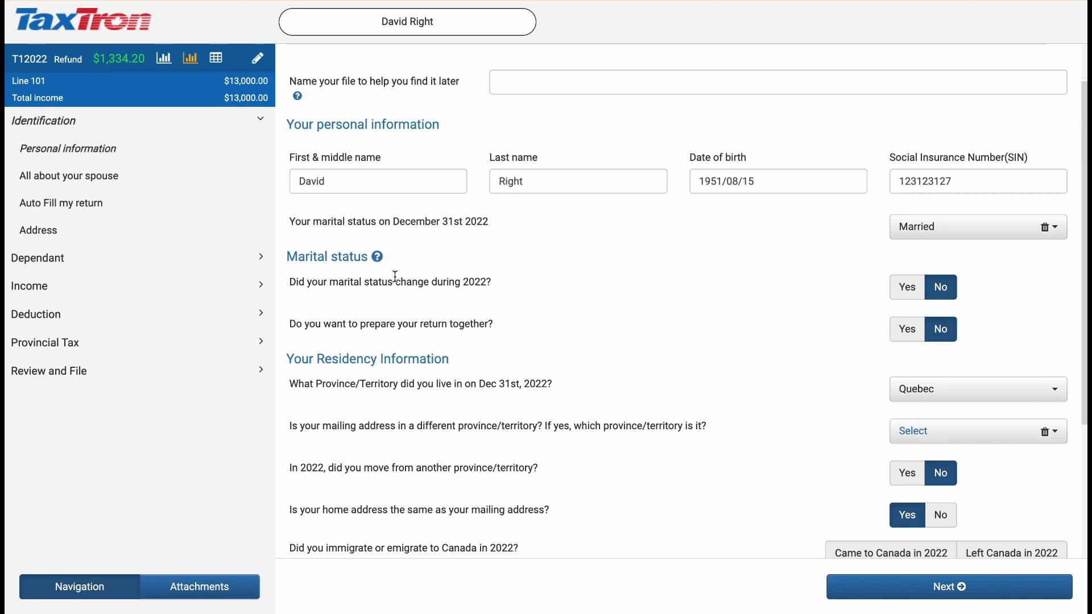
scroll(544, 363, down, 3)
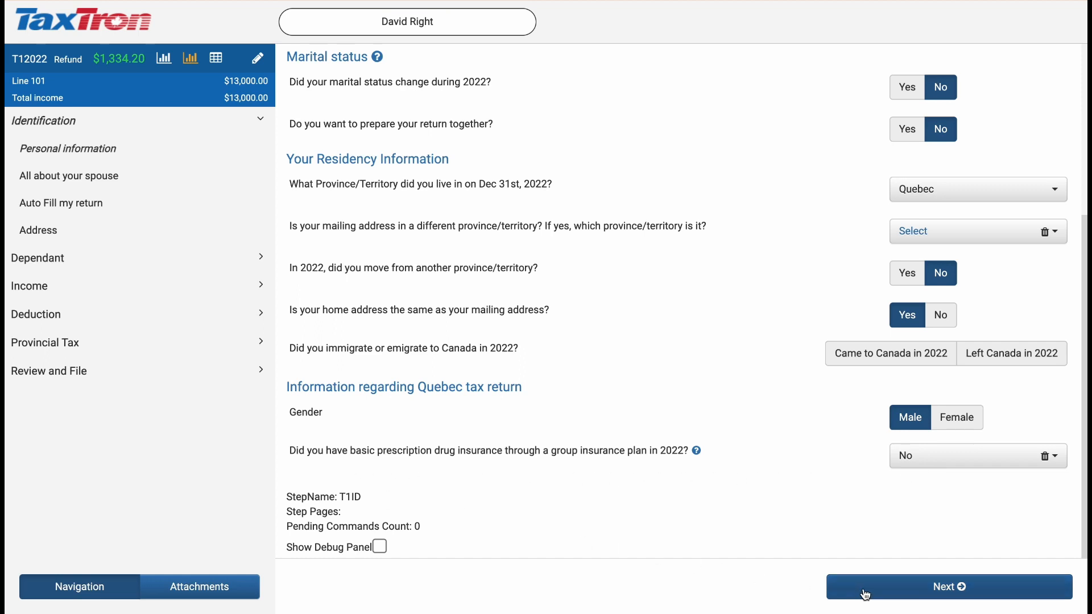
click(910, 587)
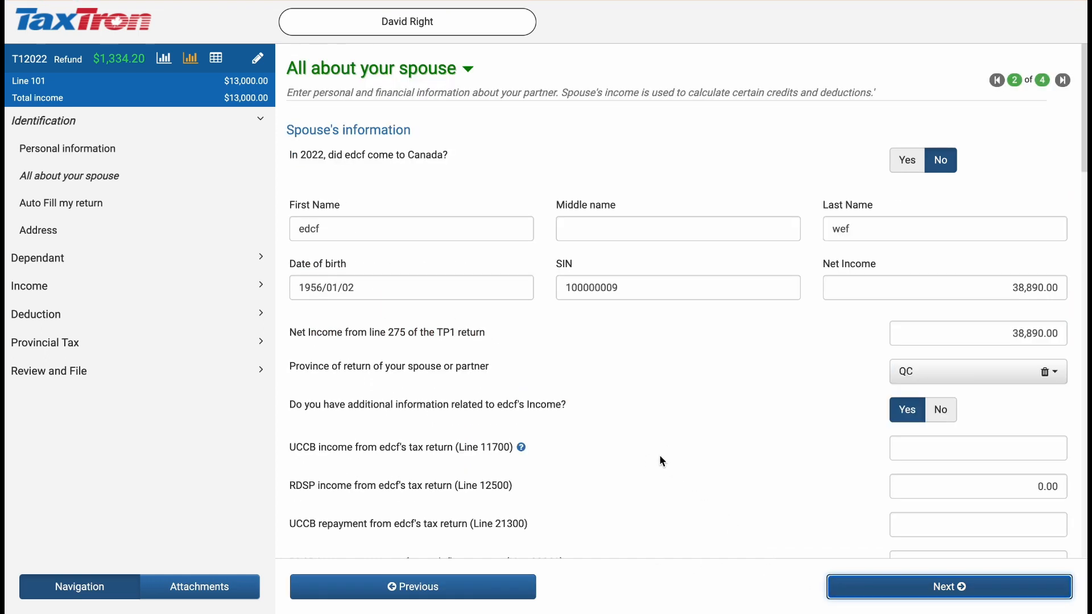
Step: Select the T4 & RL-1 slip in the 2022 income questions and continue to the T4 employment slip
click(48, 289)
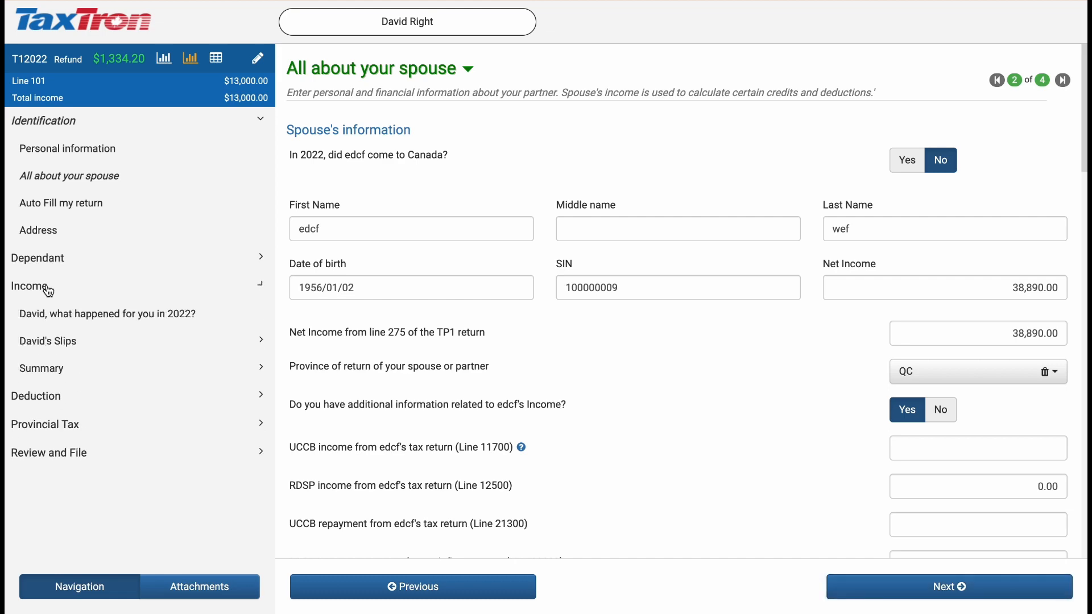
click(180, 317)
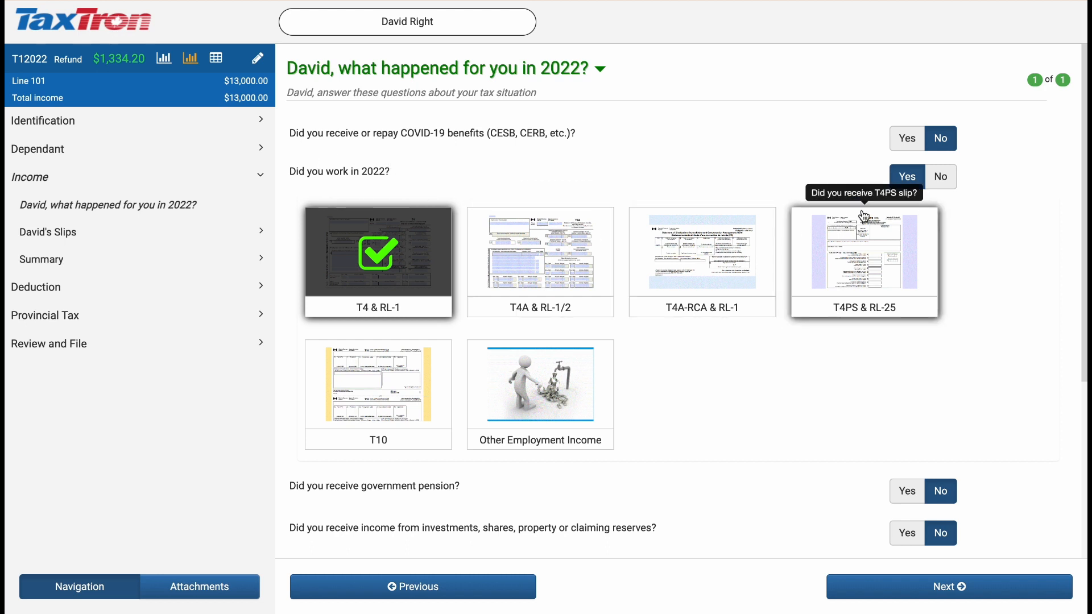
click(378, 253)
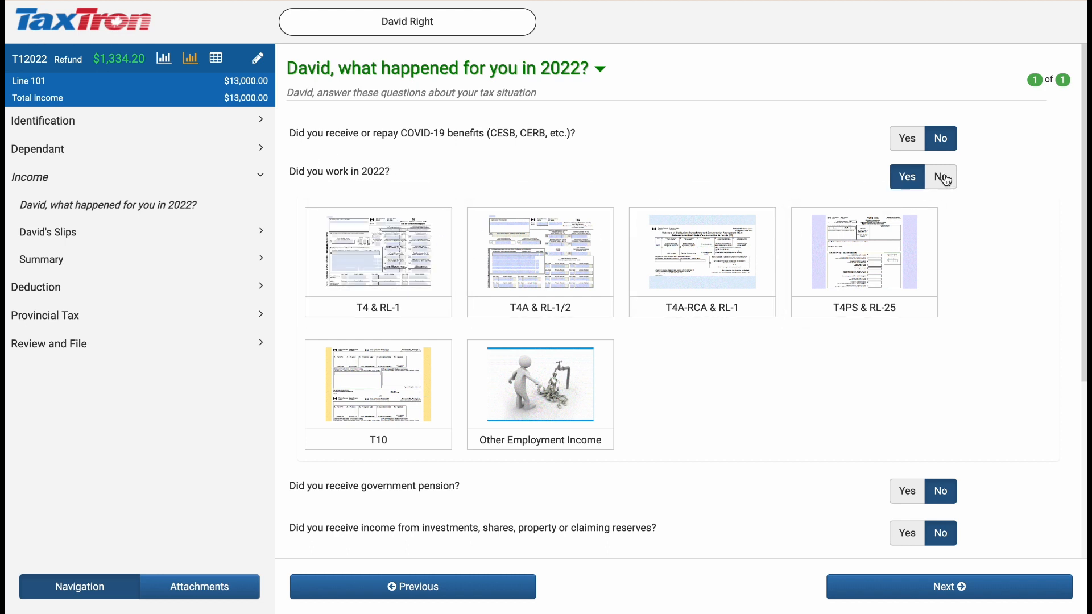
click(394, 276)
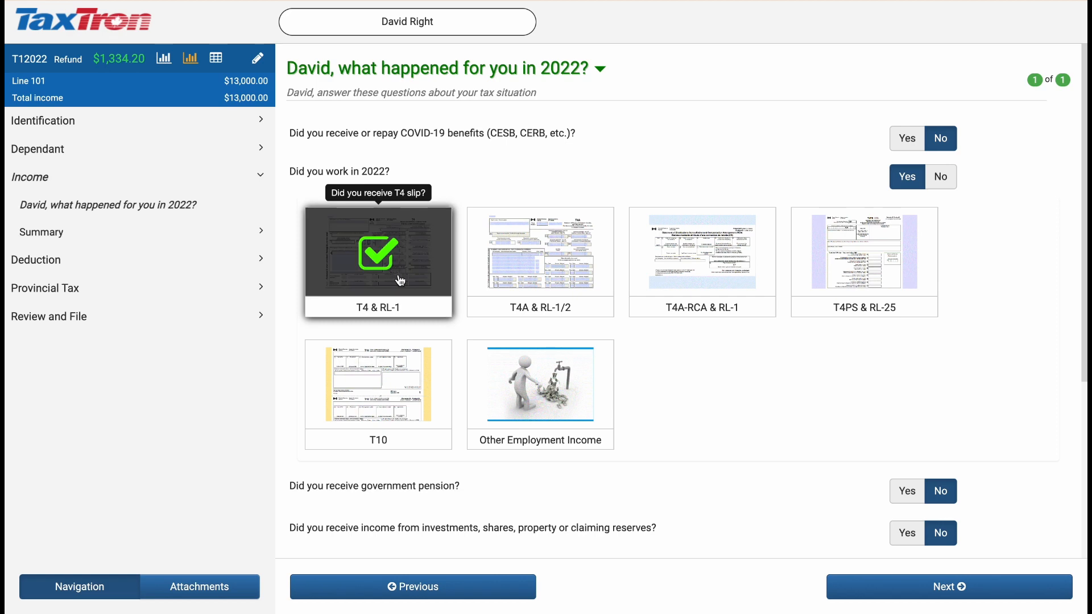
click(882, 592)
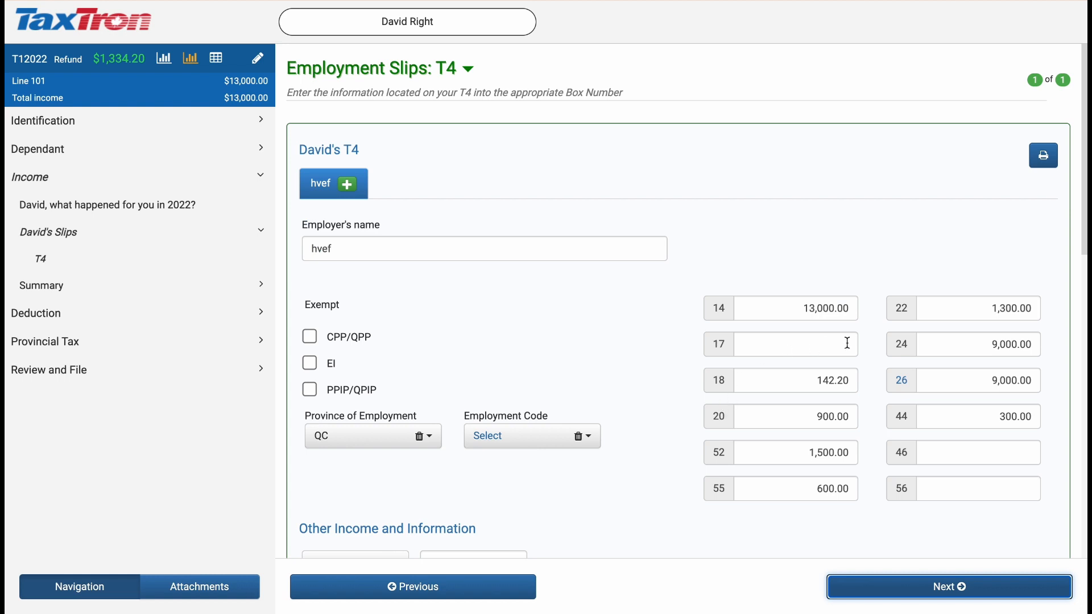
Step: Enter 2000 in box E of the Relevé 1 section on the T4 slip
scroll(722, 367, down, 3)
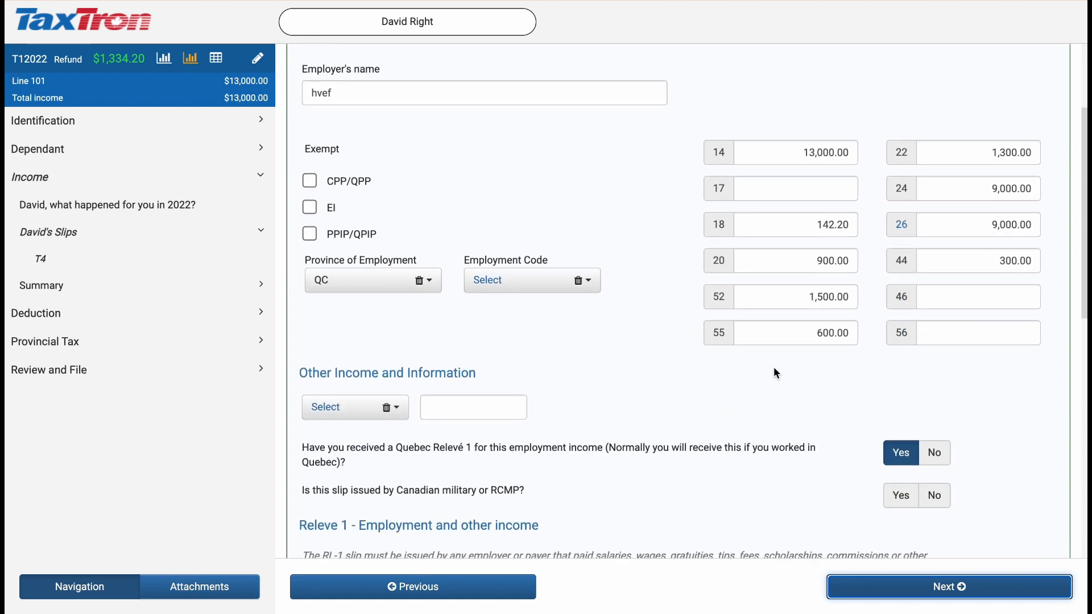
scroll(779, 363, down, 1)
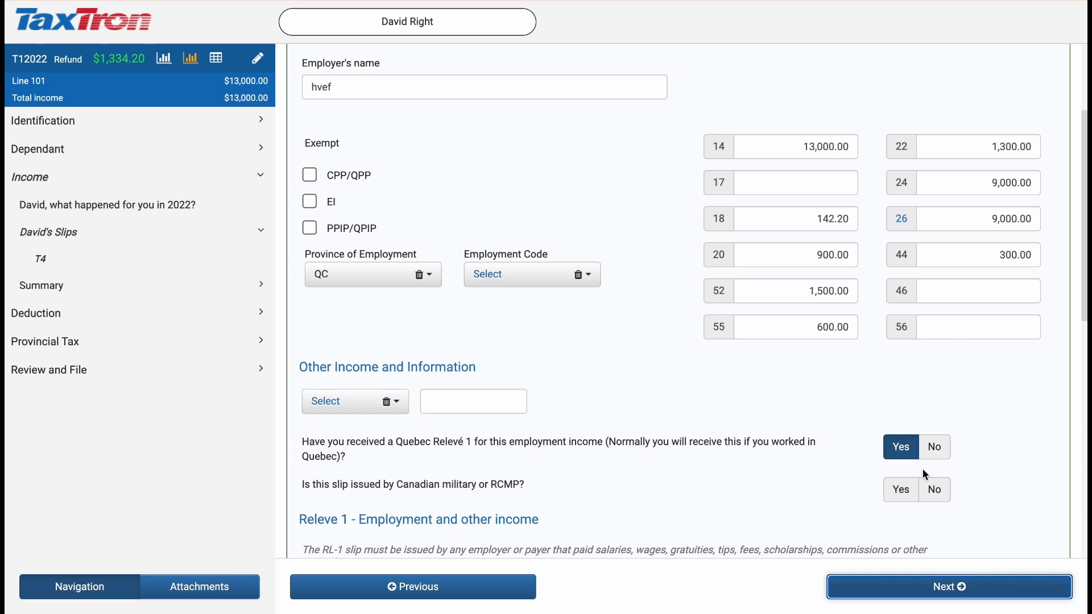
scroll(749, 459, down, 5)
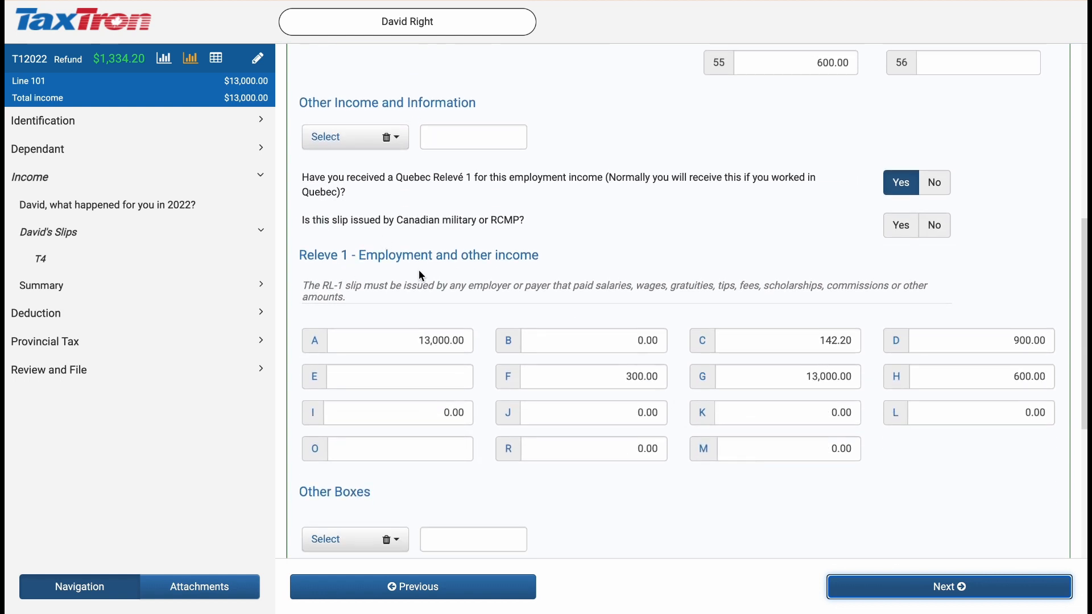
click(444, 379)
text(2000)
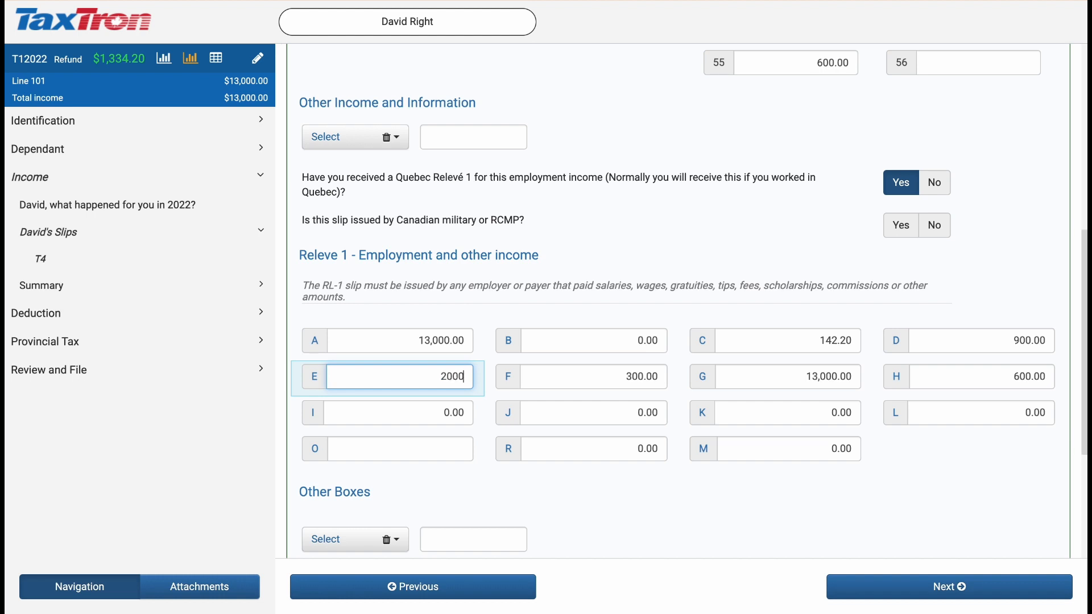
click(530, 422)
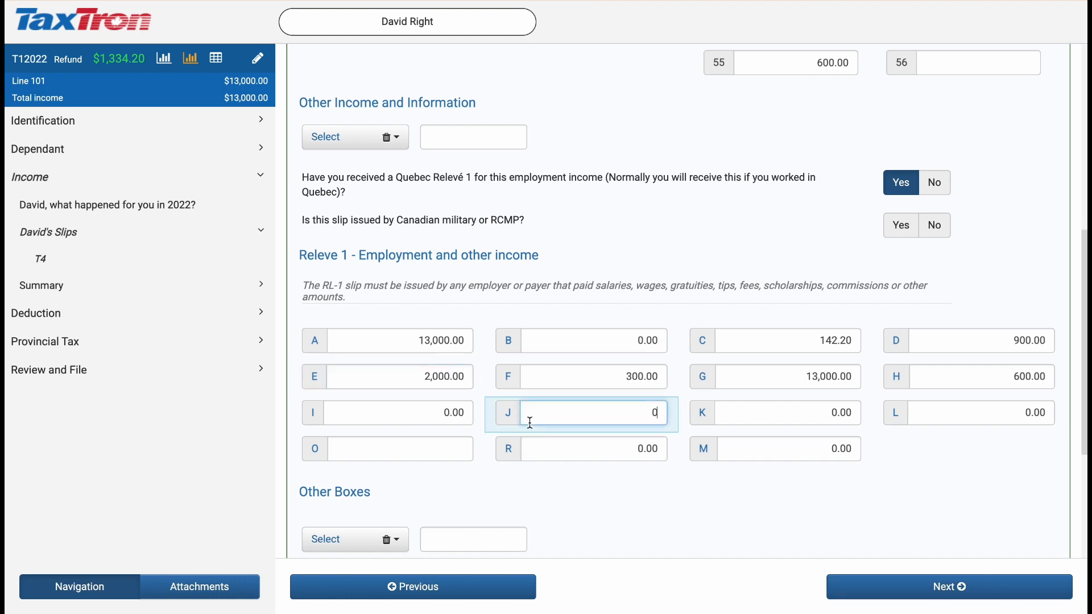
Step: Open the Québec Basic Credits questions to check the solidarity tax credit claim
click(69, 341)
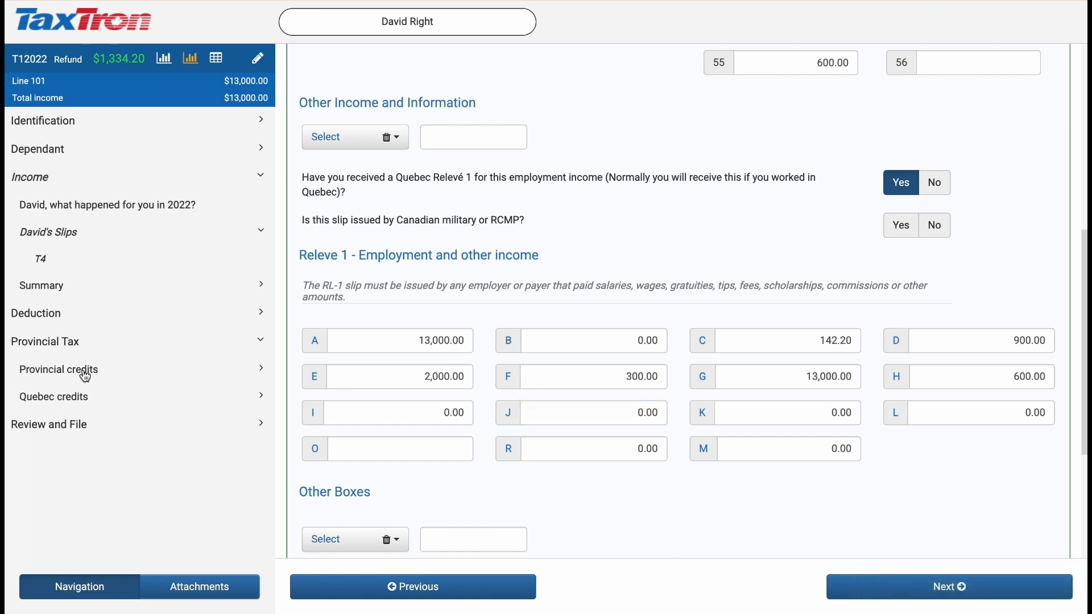
click(80, 398)
scroll(107, 415, down, 1)
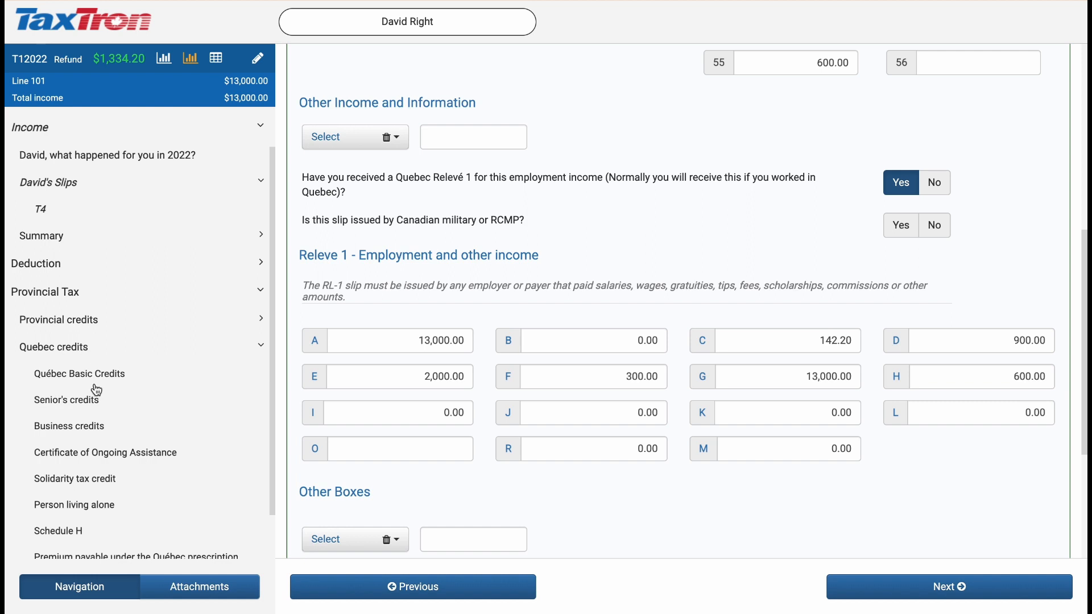
click(79, 380)
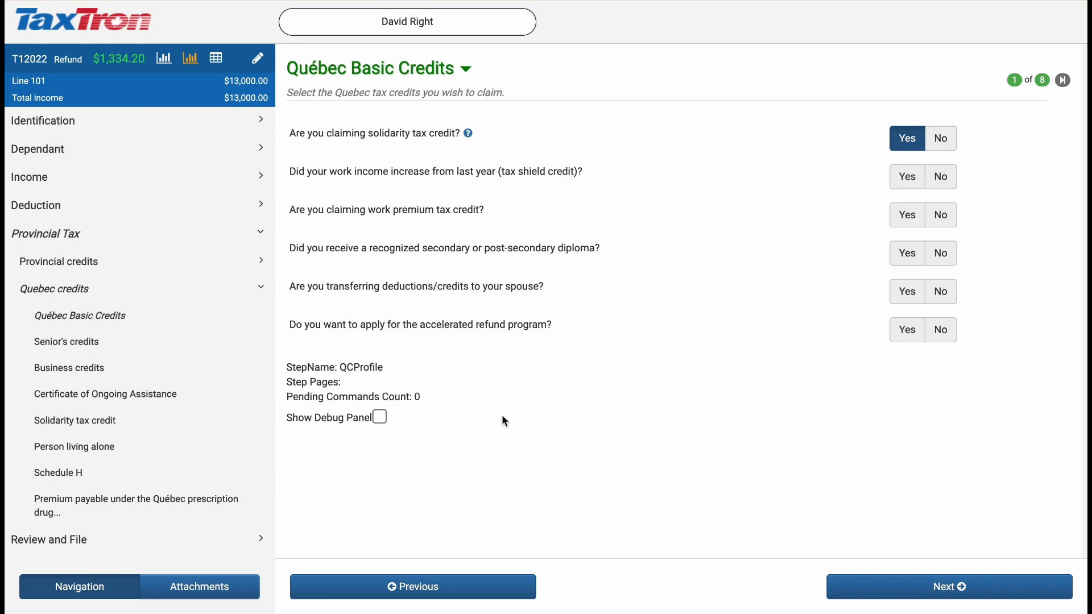
Step: Go through the Quebec credit pages from Senior's credits to Person living alone, checking the home answers for the solidarity tax credit
click(838, 584)
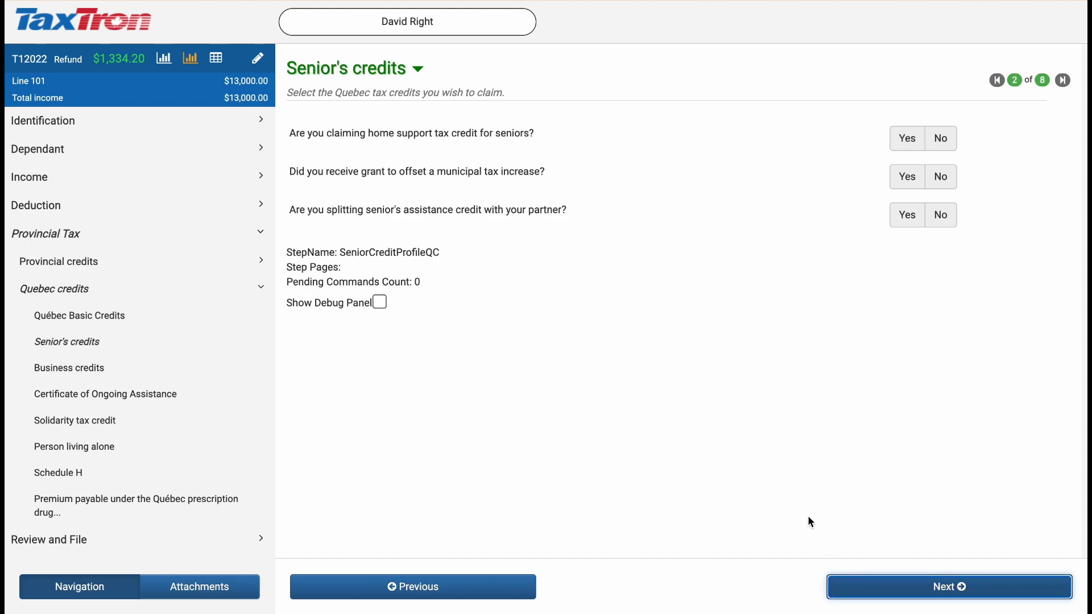
click(903, 589)
click(903, 588)
click(903, 588)
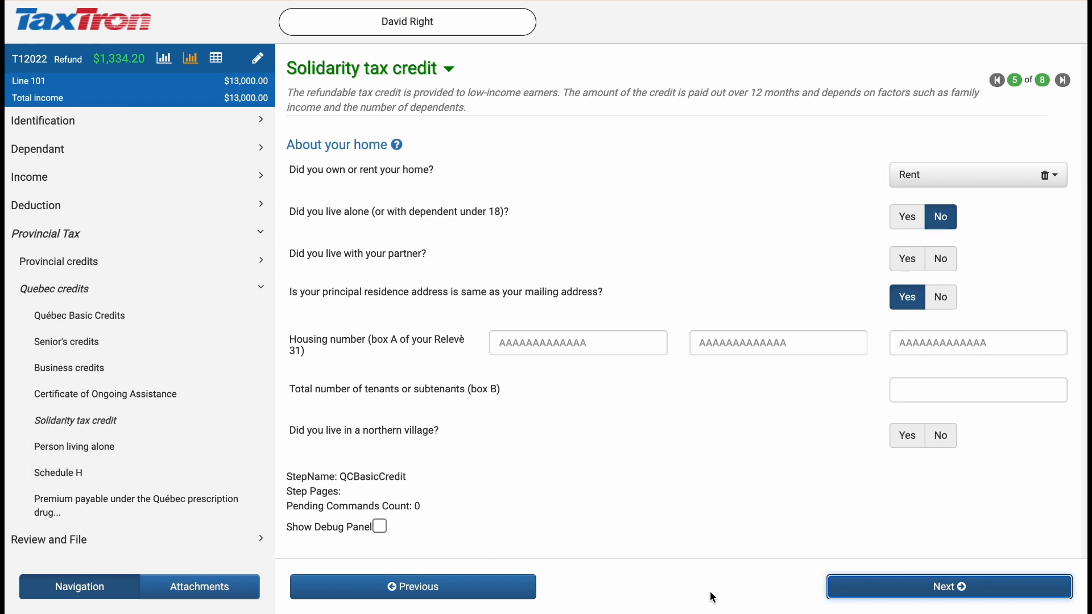
click(885, 592)
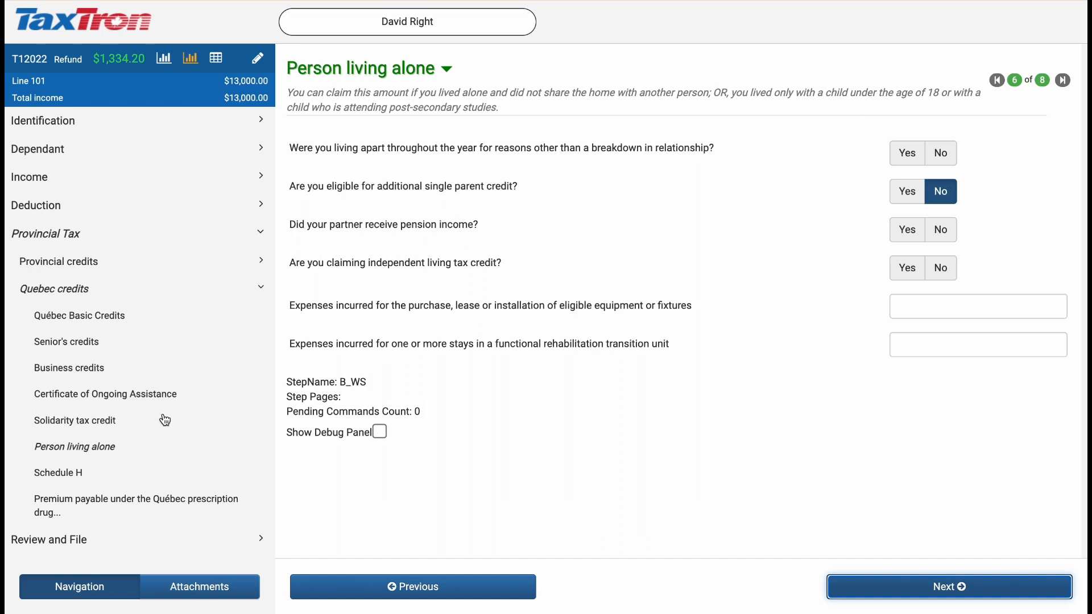
Step: Open the Direct Deposit information under the deductions' other tax info and review the banking details
click(41, 214)
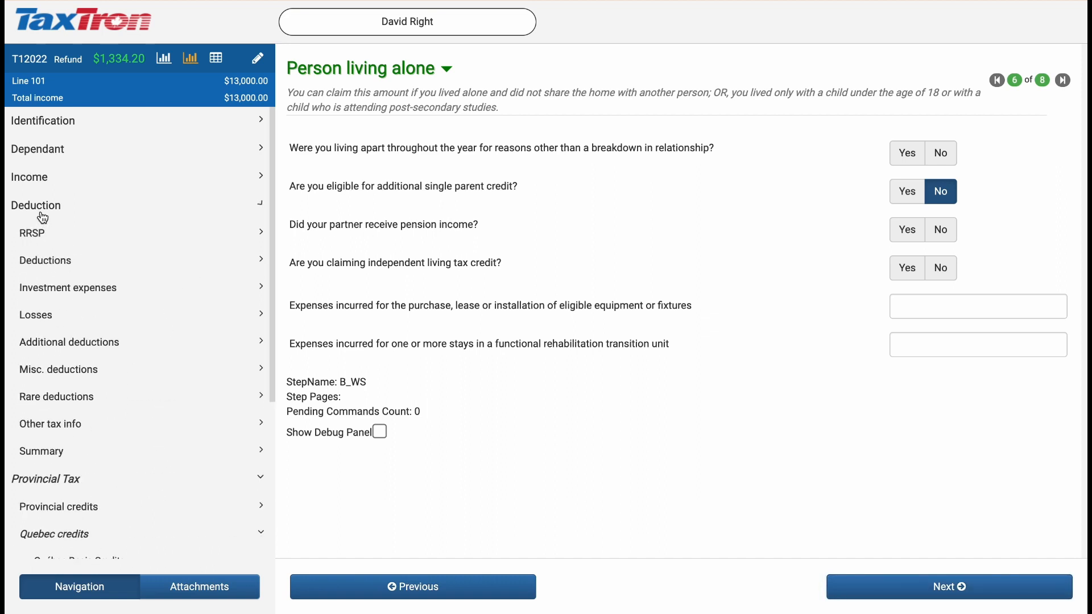
click(53, 431)
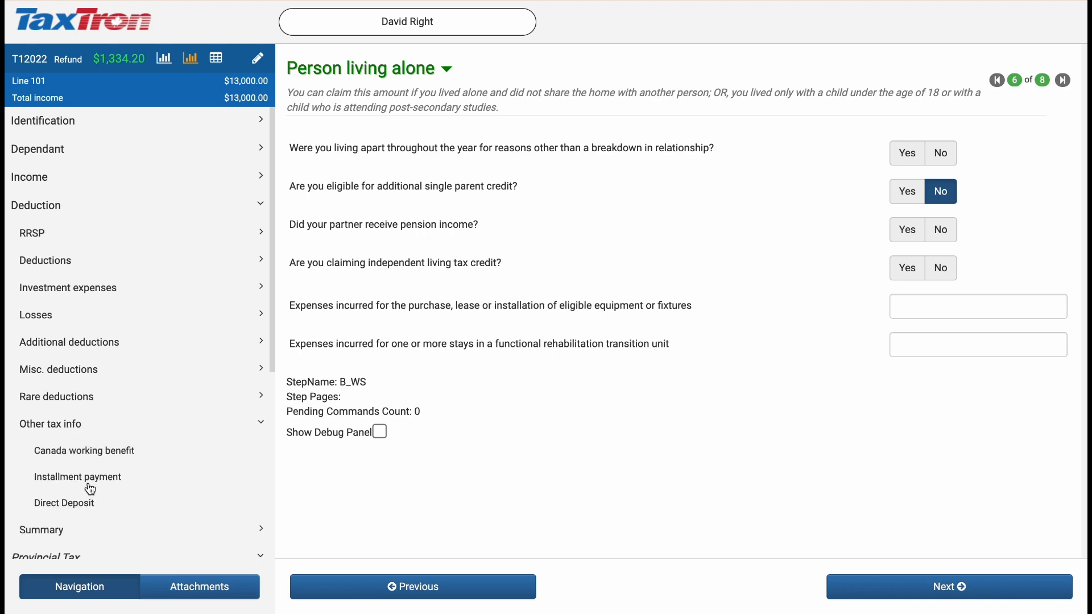
click(78, 510)
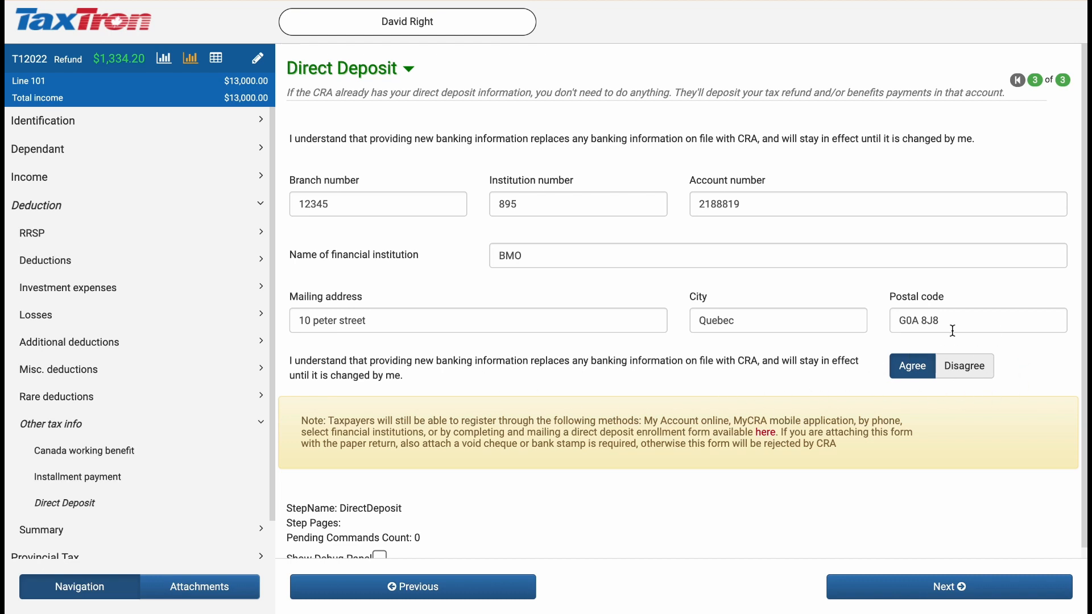
Step: Open the MRQ Record Keeping copy of the return and examine the solidarity tax credit on its last page
click(926, 590)
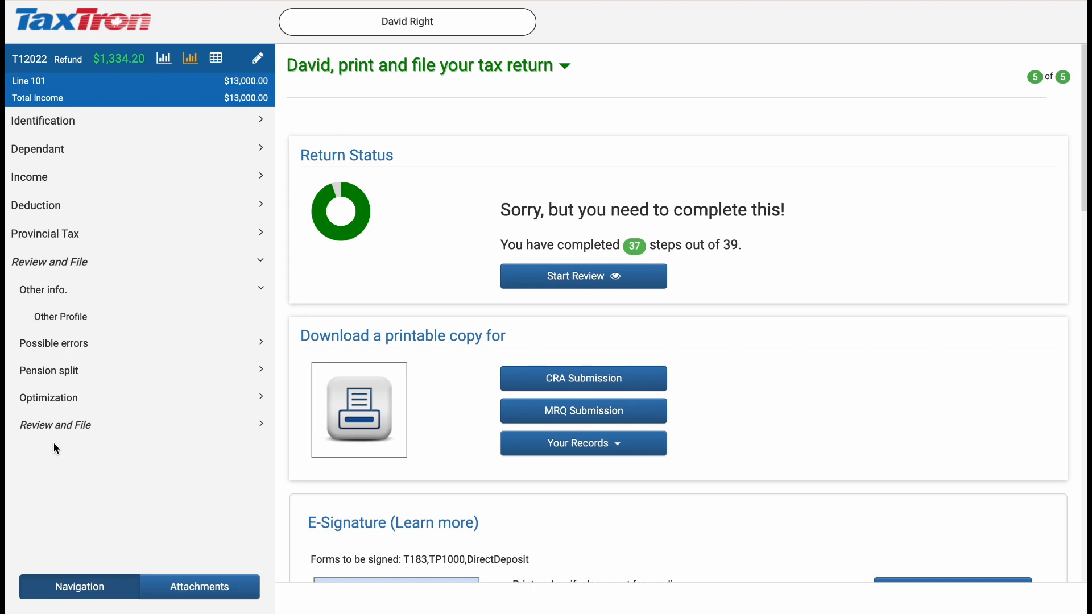
click(72, 435)
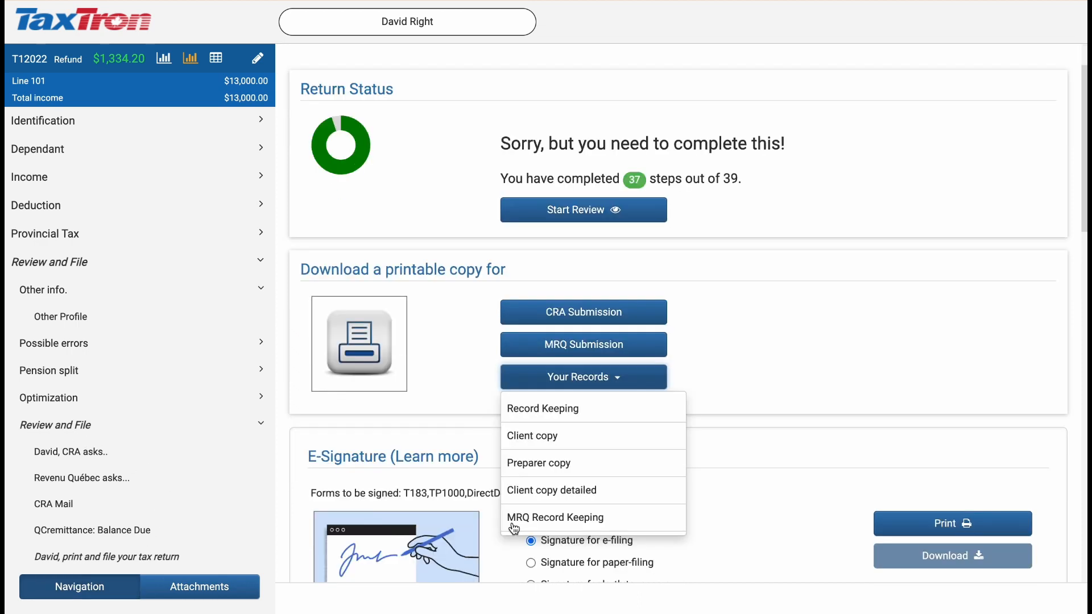
click(513, 521)
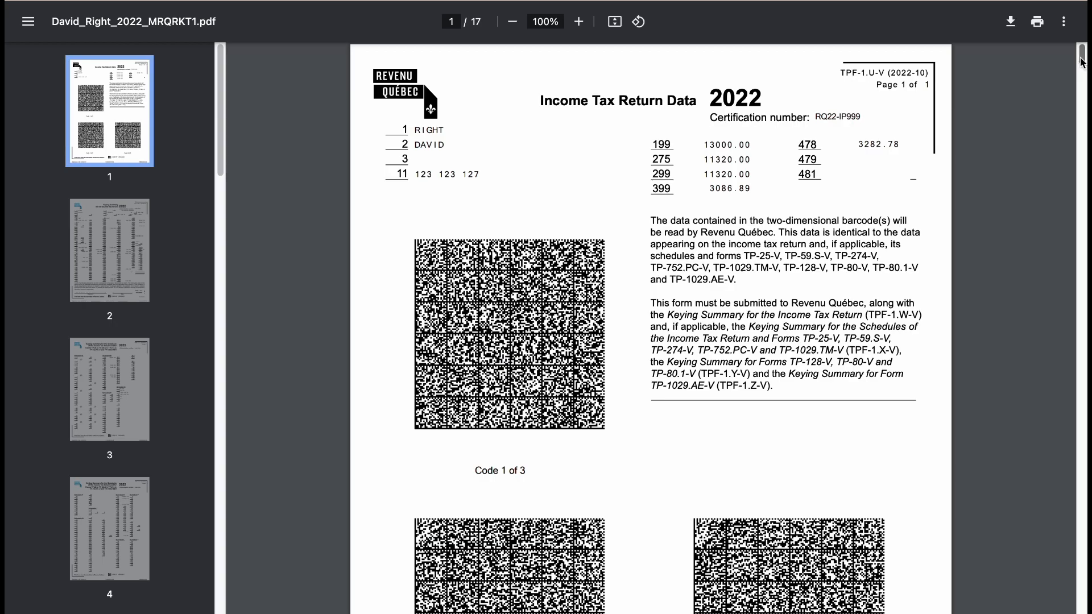
click(1083, 121)
drag(1082, 118, 1025, 609)
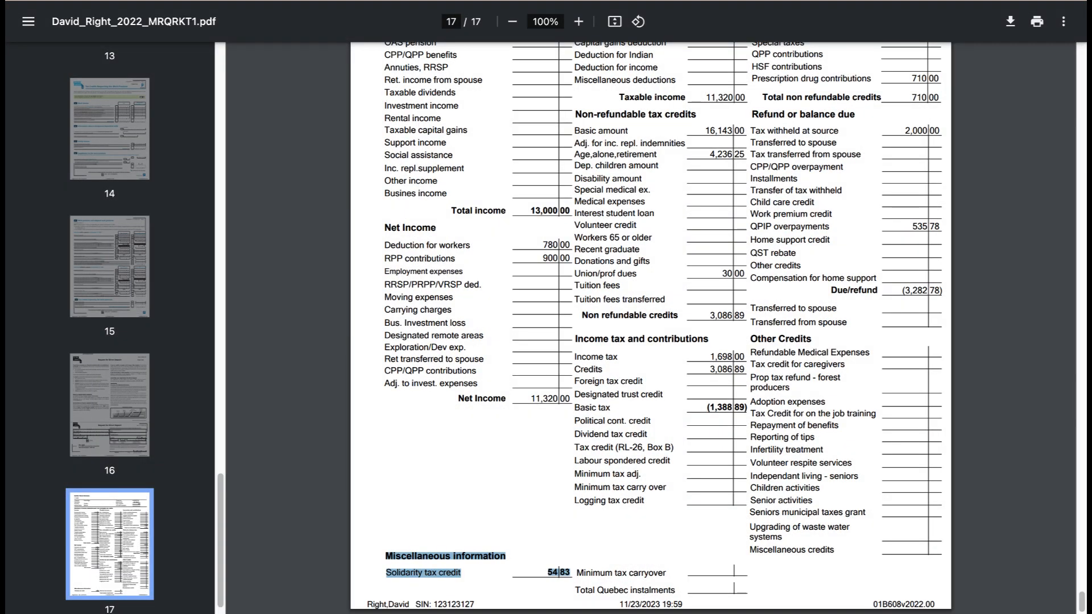